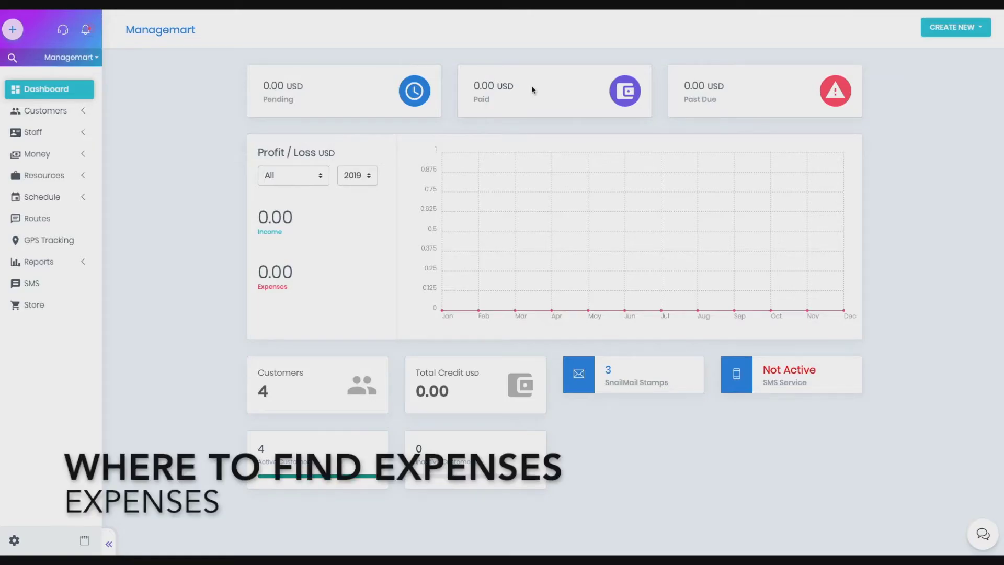
Open the Expenses list from the Money section of the sidebar
{"action": "left_click", "coordinate": [77, 157]}
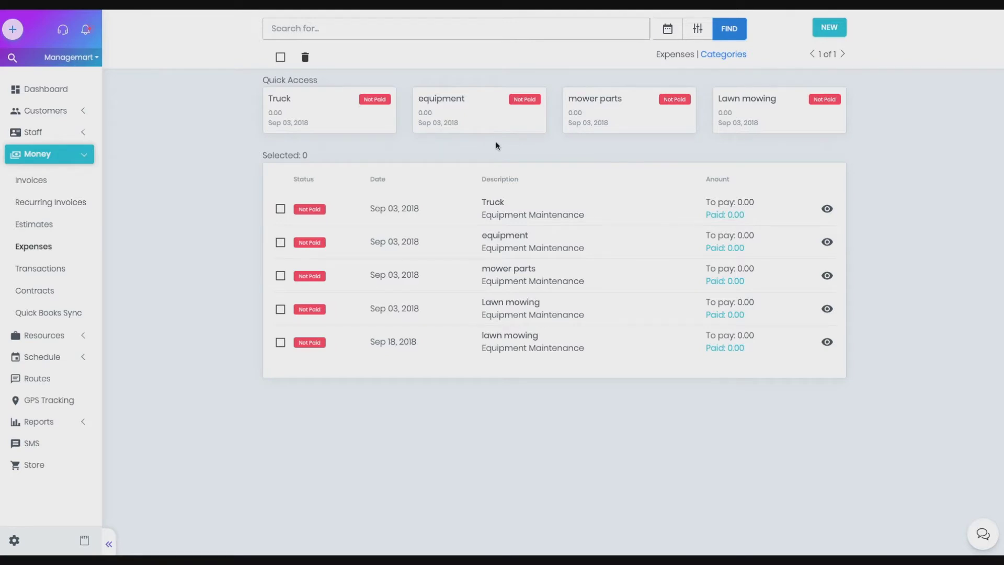
Switch from the expense records to the expense Categories list
{"action": "left_click", "coordinate": [735, 60]}
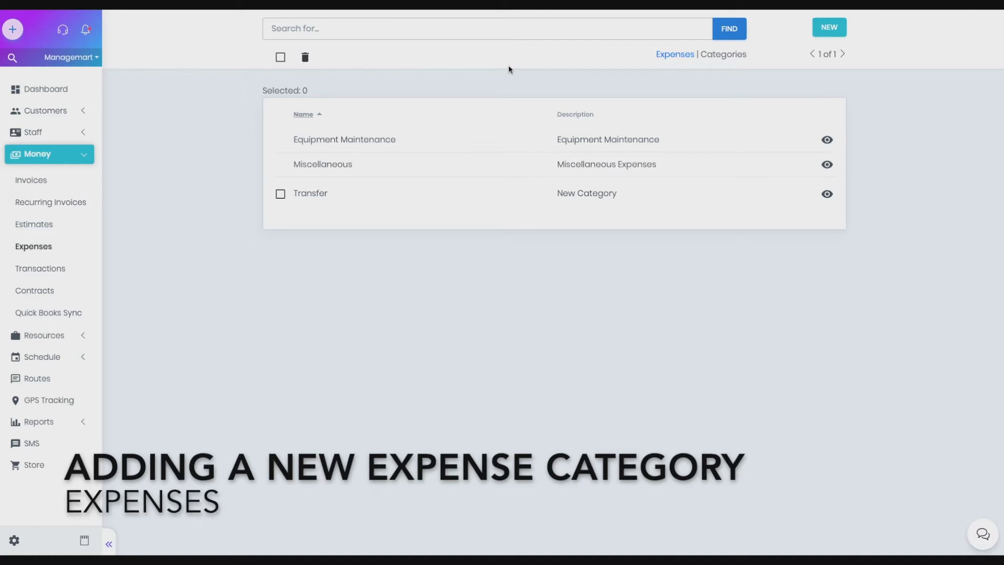
Create and save a 'Bank Fees' expense category with description 'Bank'
{"action": "left_click", "coordinate": [828, 31]}
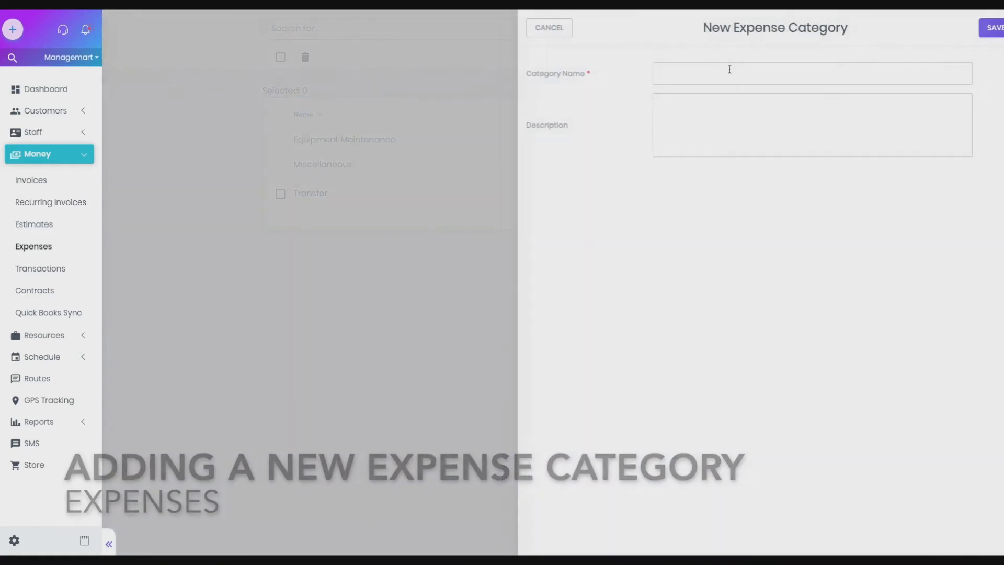
{"action": "left_click", "coordinate": [720, 72]}
{"action": "type", "text": "Ban"}
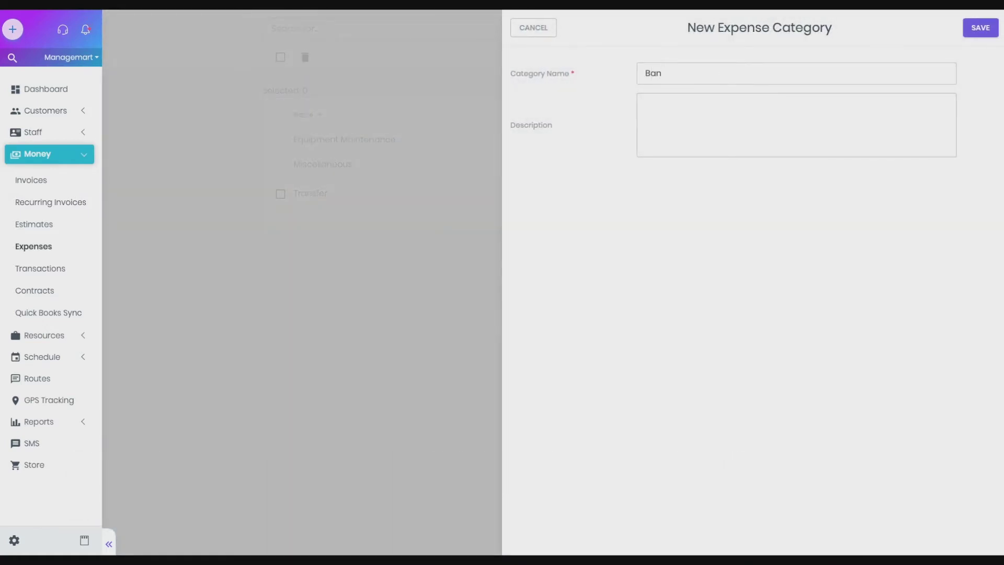
{"action": "type", "text": "k Fees"}
{"action": "key", "text": "BackSpace"}
{"action": "type", "text": "Bank"}
{"action": "left_click", "coordinate": [979, 29]}
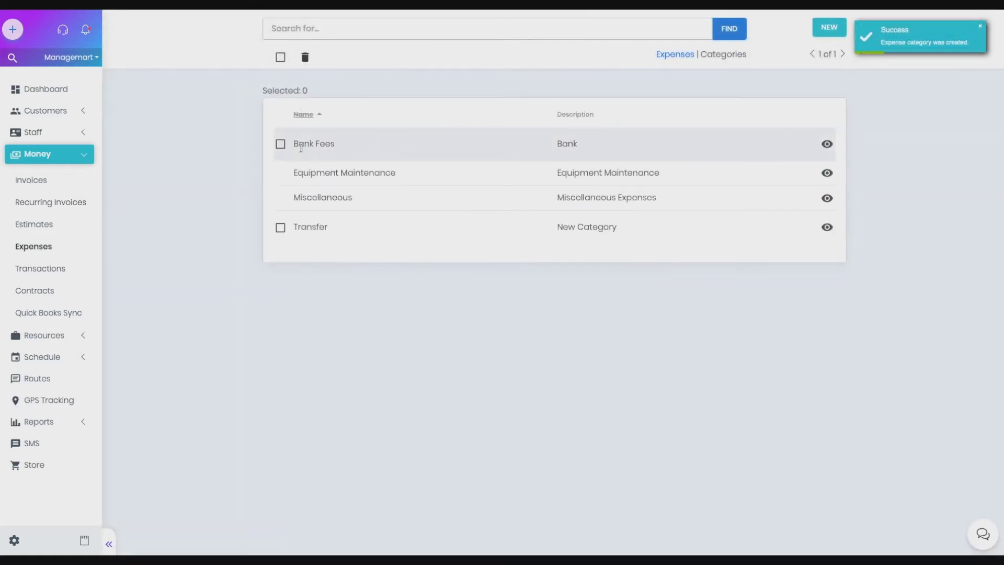
{"action": "left_click_drag", "start_coordinate": [292, 147], "coordinate": [587, 148]}
Edit the Bank Fees category to 'Bank Fees Updated' with description 'Bank ATM' and update it
{"action": "left_click", "coordinate": [487, 94]}
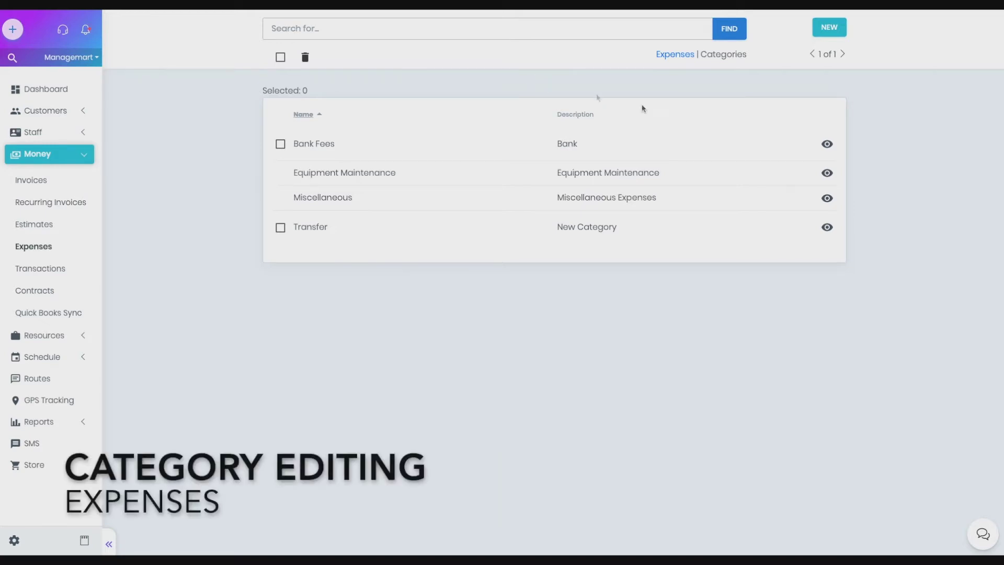
{"action": "left_click", "coordinate": [827, 144]}
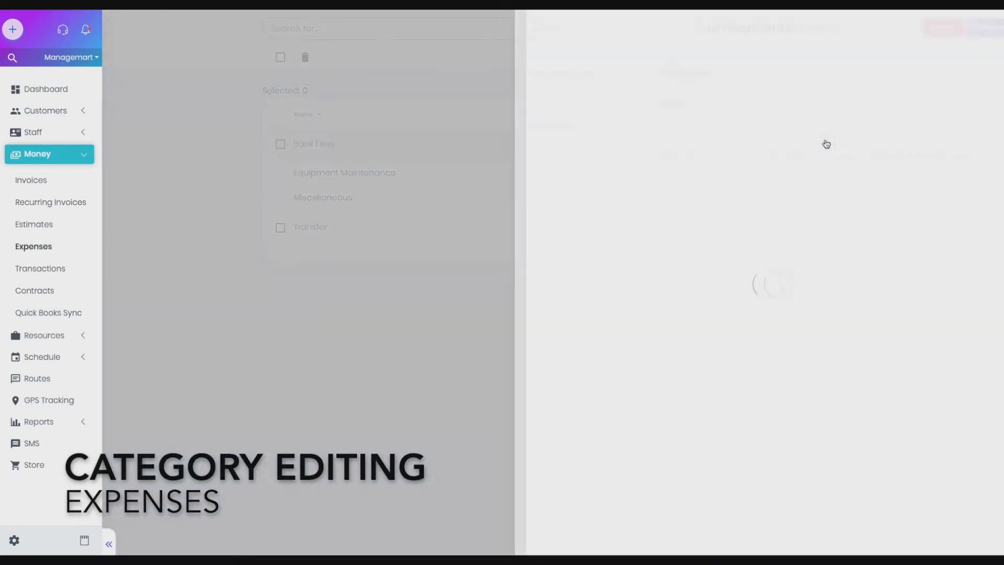
{"action": "left_click", "coordinate": [745, 80]}
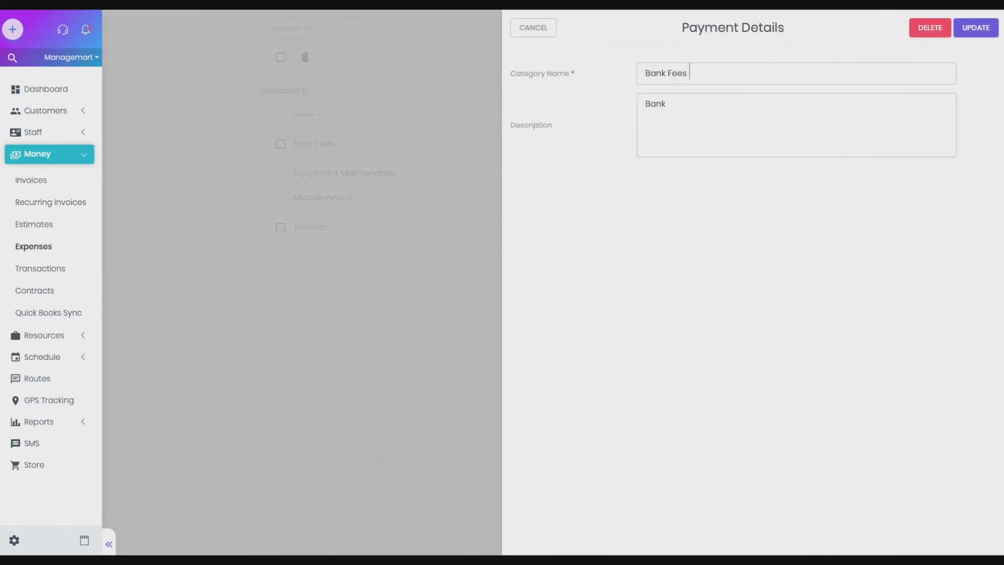
{"action": "type", "text": "Updated"}
{"action": "type", "text": "TM"}
{"action": "left_click", "coordinate": [978, 29]}
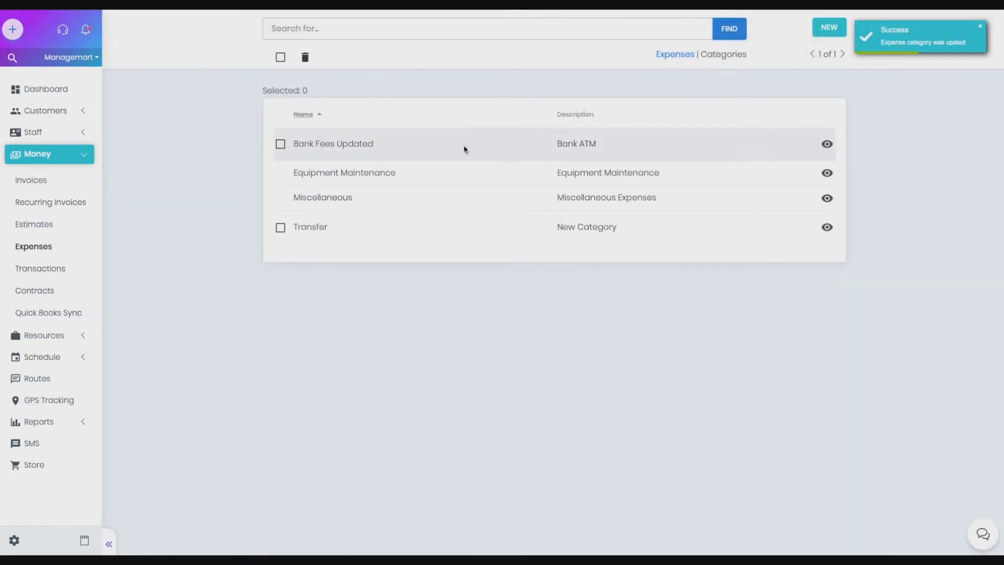
Tick the Bank Fees Updated category, delete it, and confirm the deletion
{"action": "left_click_drag", "start_coordinate": [463, 147], "coordinate": [290, 144]}
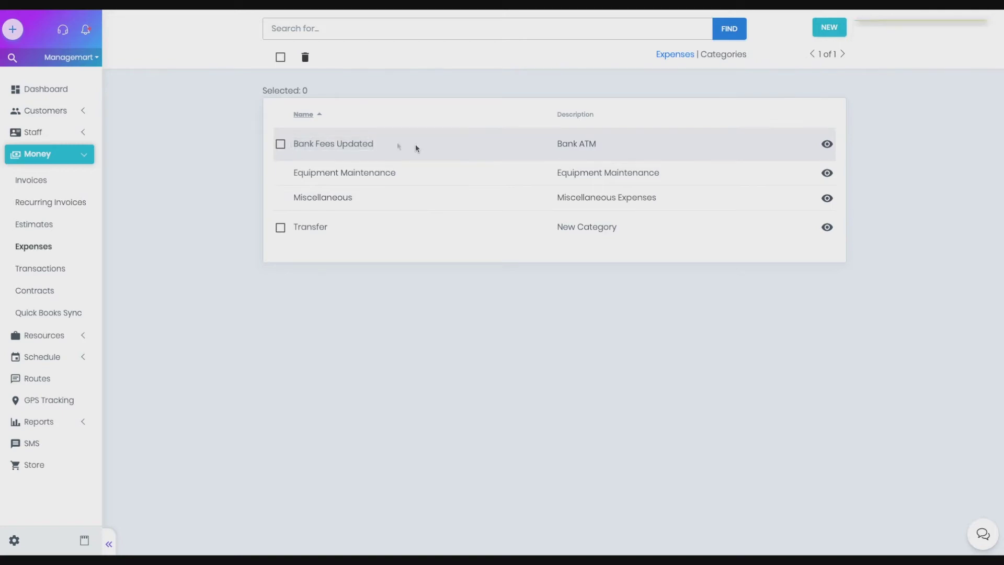
{"action": "left_click", "coordinate": [279, 146]}
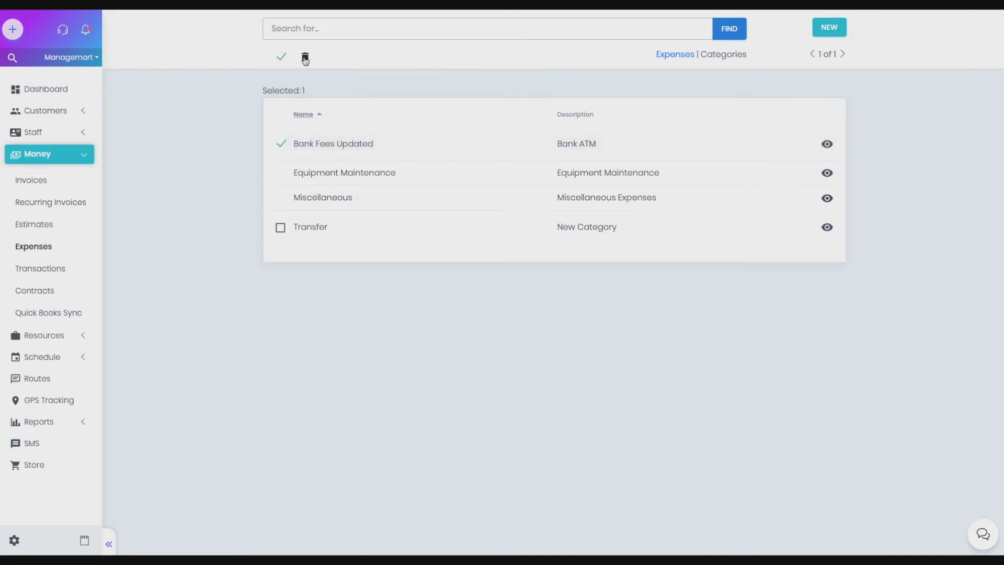
{"action": "left_click", "coordinate": [305, 58]}
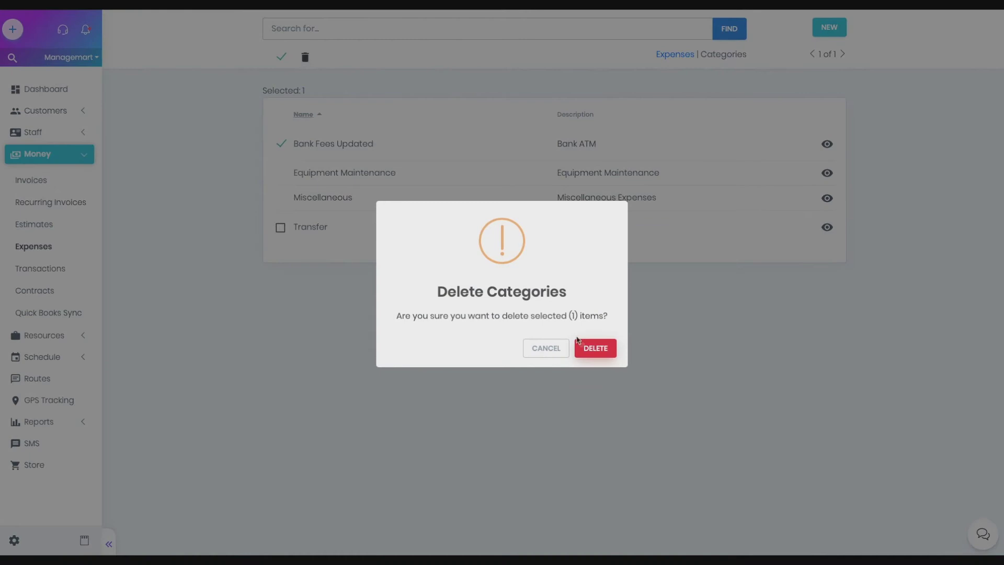
{"action": "left_click", "coordinate": [587, 349]}
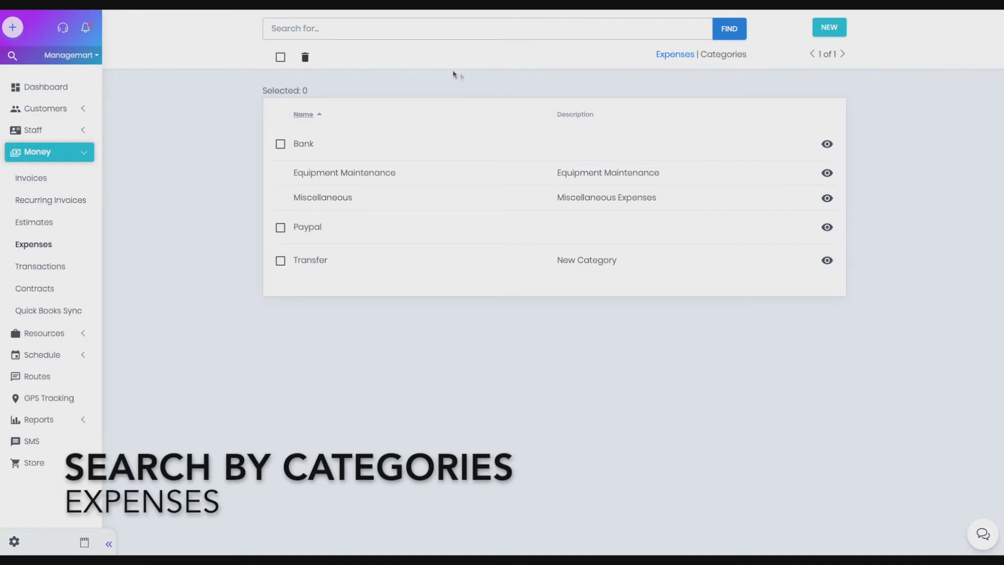
{"action": "type", "text": "Tra"}
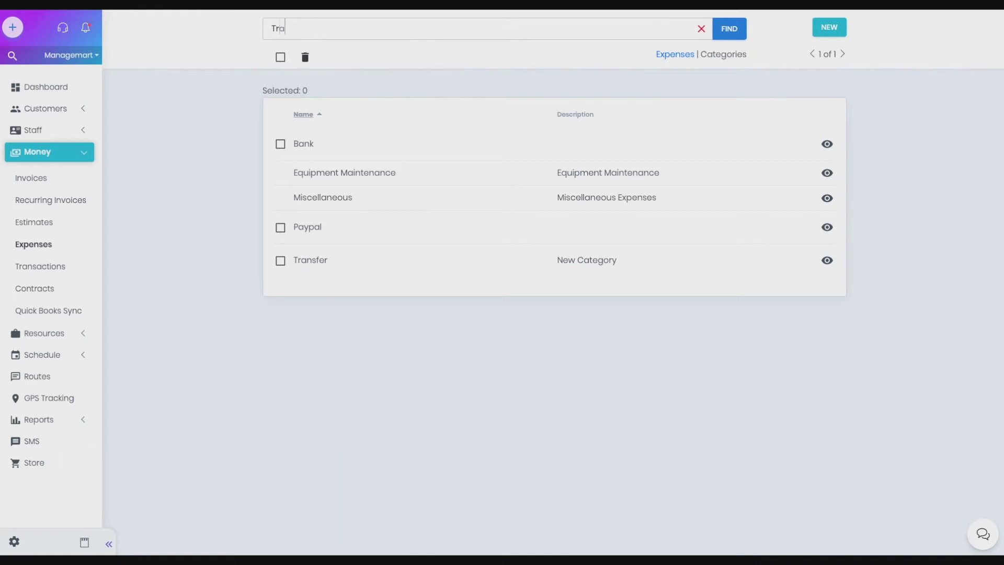
{"action": "type", "text": "nsfer"}
{"action": "key", "text": "Return"}
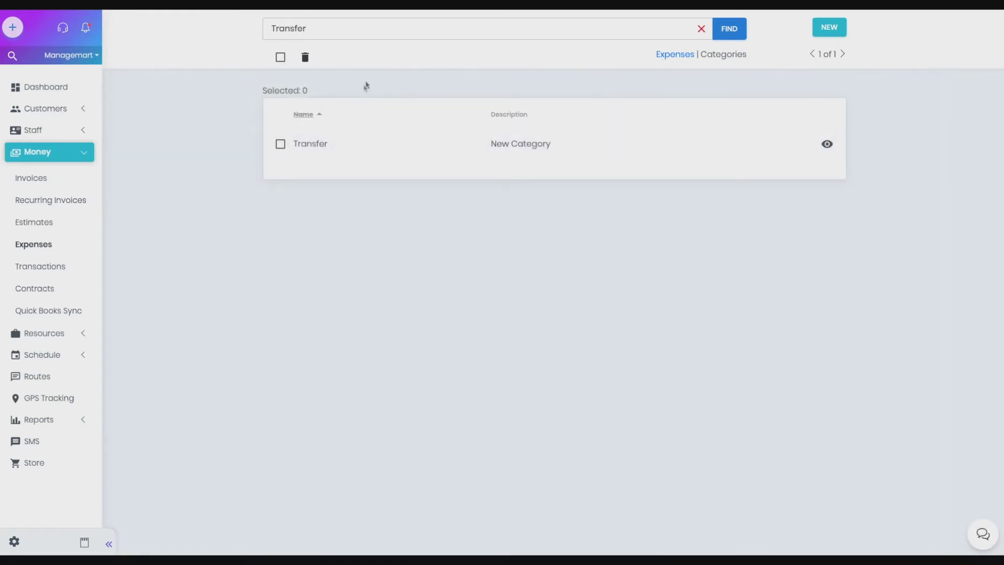
{"action": "key", "text": "BackSpace"}
{"action": "key", "text": "BackSpace"}
{"action": "key", "text": "BackSpace"}
{"action": "key", "text": "BackSpace"}
{"action": "key", "text": "BackSpace"}
{"action": "key", "text": "BackSpace"}
{"action": "key", "text": "BackSpace"}
{"action": "key", "text": "BackSpace"}
{"action": "key", "text": "Return"}
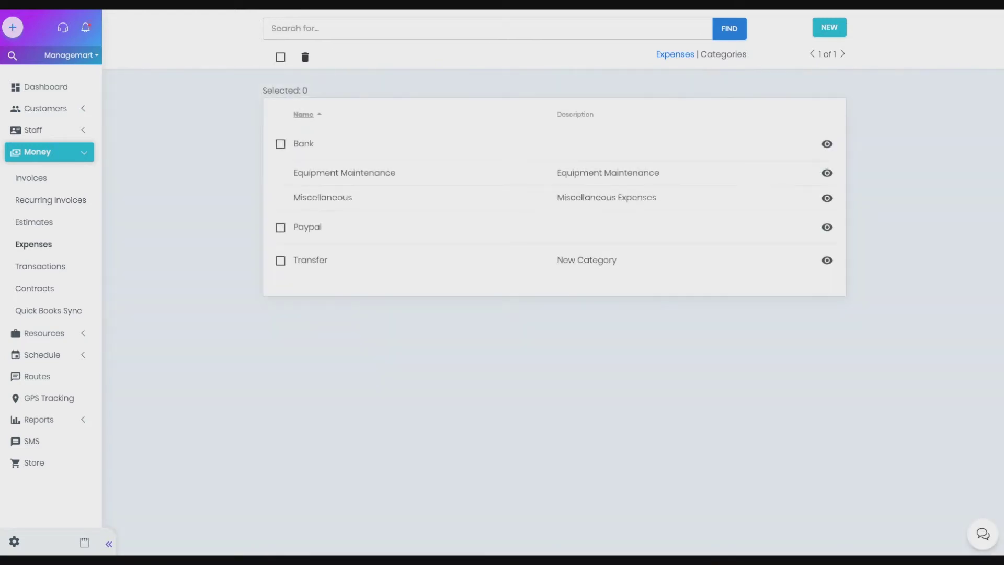
{"action": "left_click", "coordinate": [305, 115]}
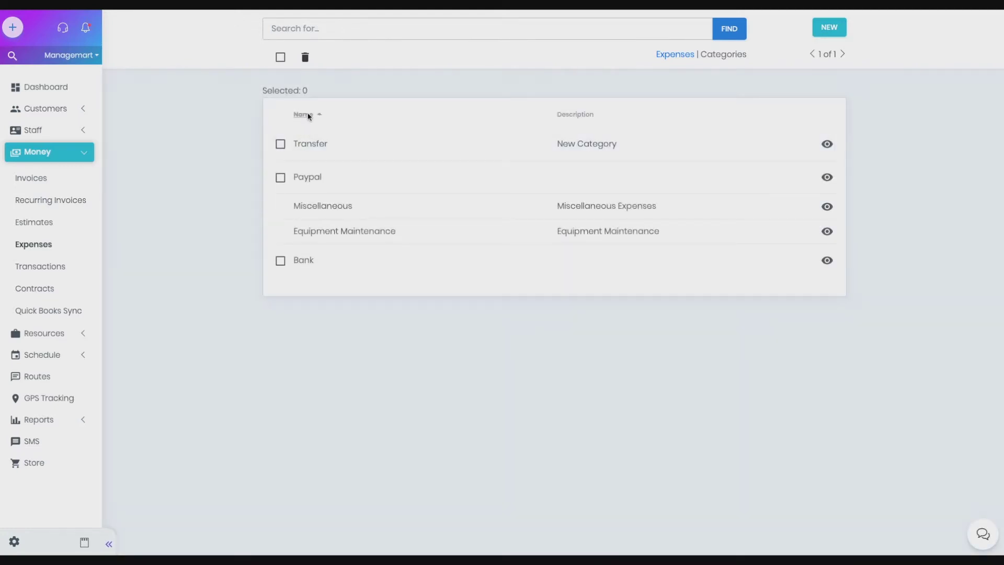
{"action": "left_click", "coordinate": [308, 116]}
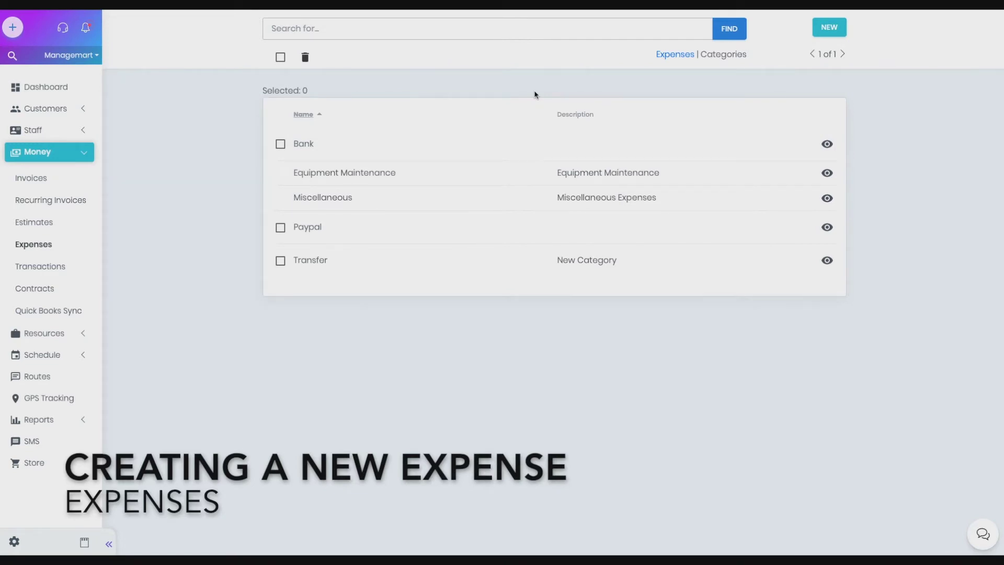
Return from Categories to the list of expense records
{"action": "left_click", "coordinate": [670, 57]}
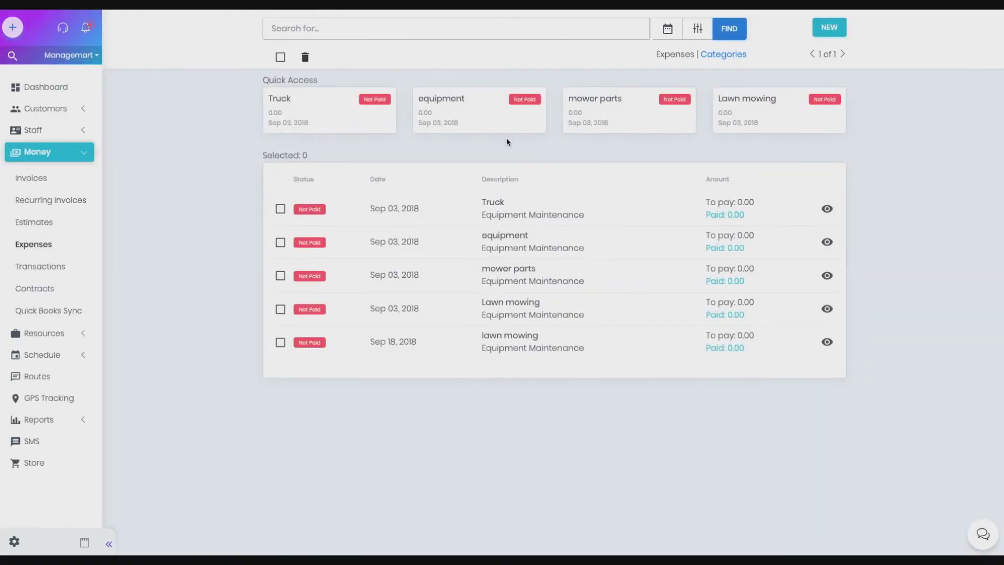
Start a new 'Cleaning Truck' expense in Equipment Maintenance with a 40 subtotal
{"action": "left_click", "coordinate": [821, 33]}
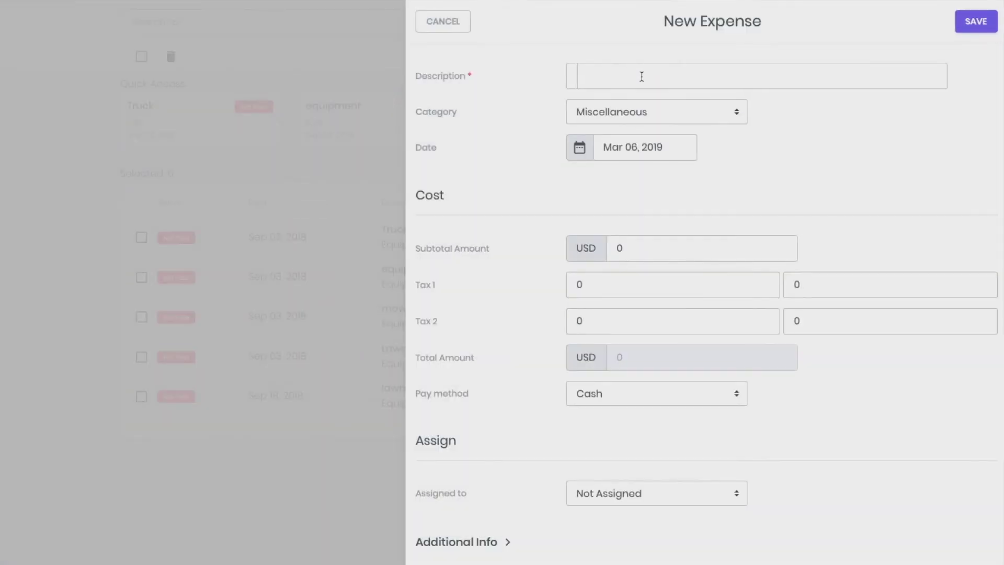
{"action": "left_click", "coordinate": [642, 76]}
{"action": "type", "text": "Cleaning Truck"}
{"action": "left_click", "coordinate": [626, 112]}
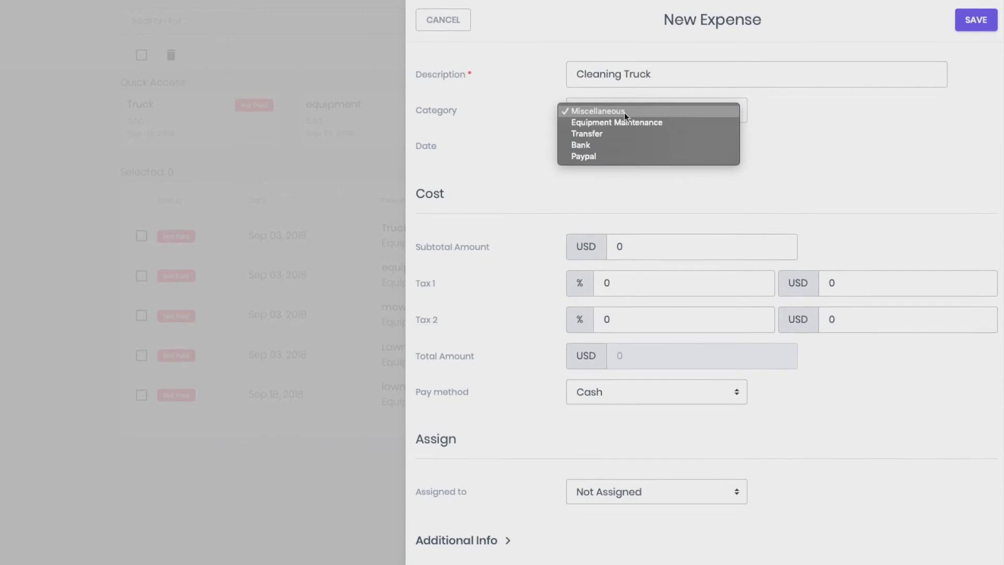
{"action": "left_click", "coordinate": [618, 122]}
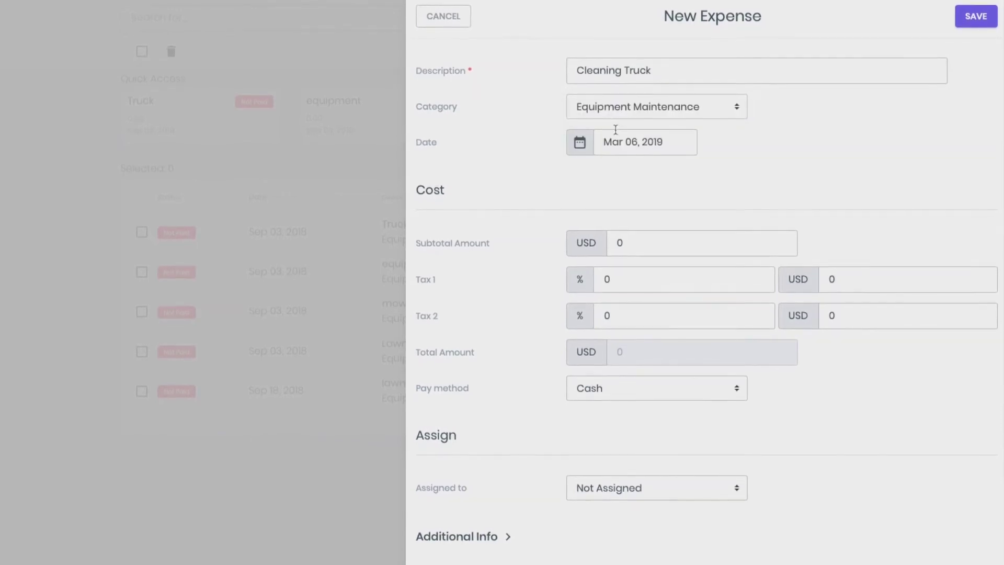
{"action": "left_click", "coordinate": [607, 231]}
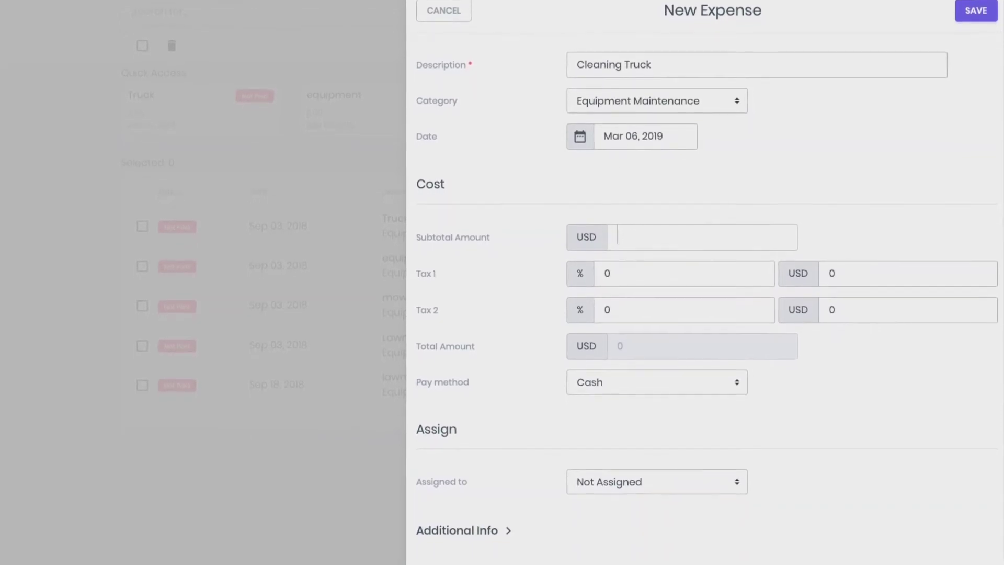
{"action": "type", "text": "40"}
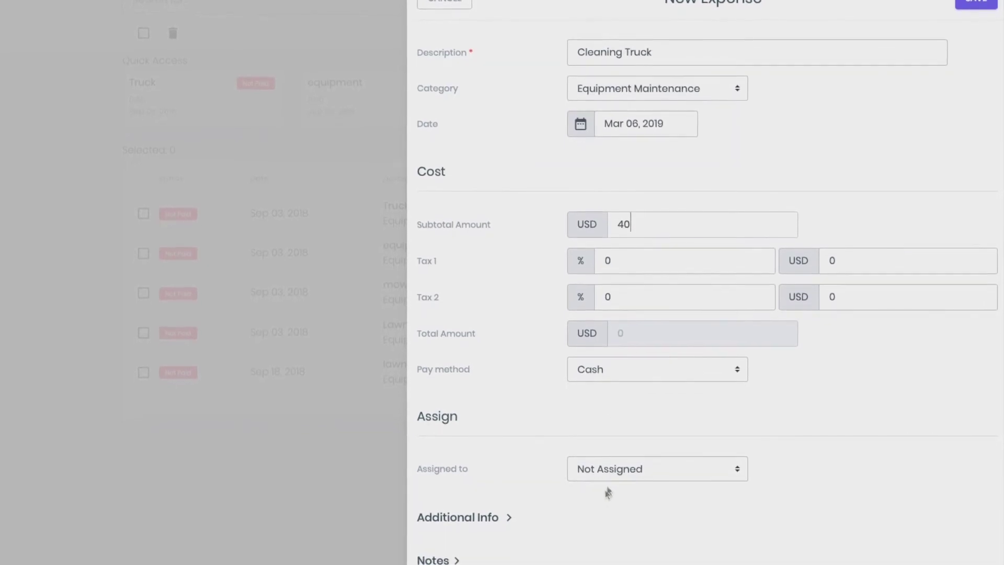
Assign the expense to equipment, choosing Truck
{"action": "left_click", "coordinate": [608, 469]}
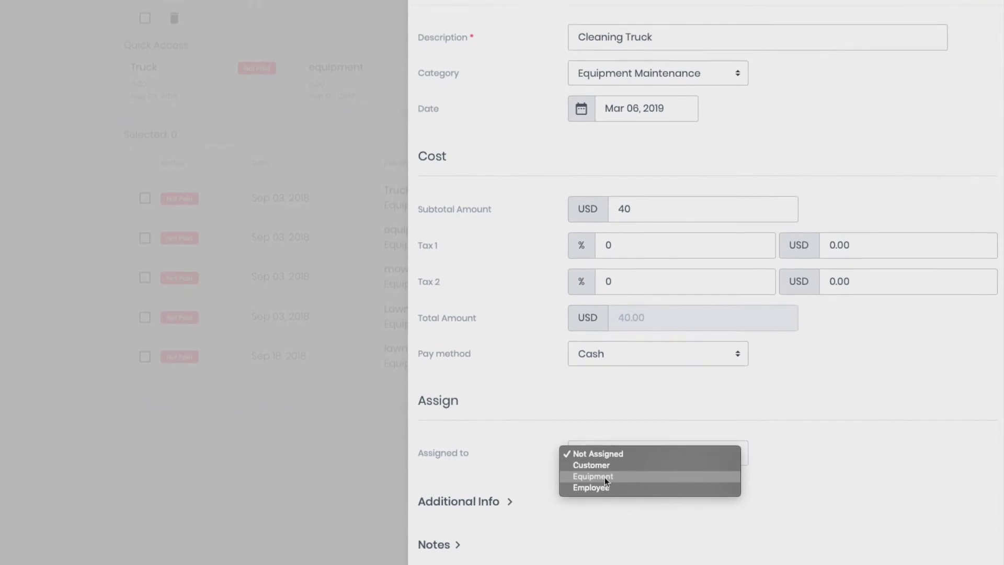
{"action": "left_click", "coordinate": [605, 475]}
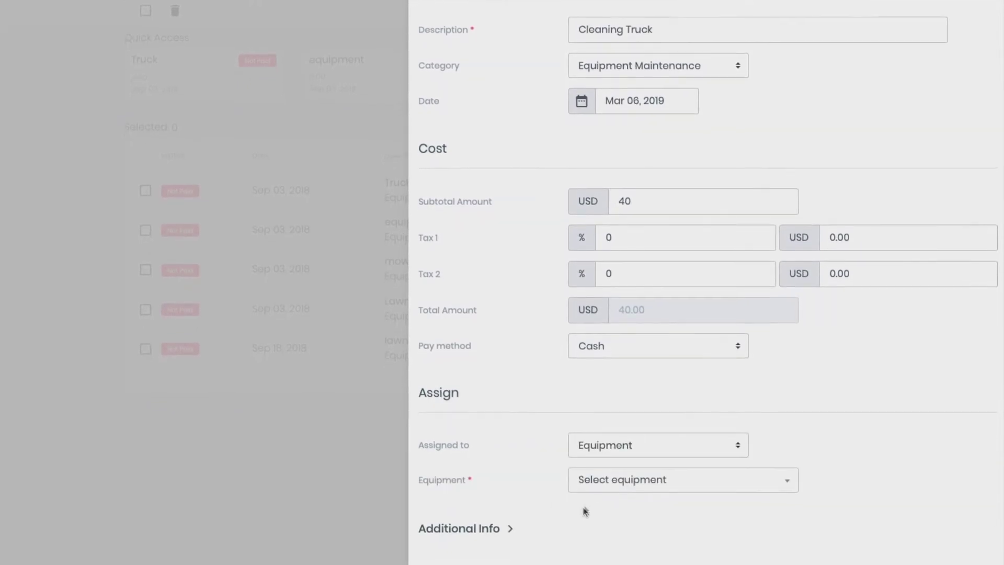
{"action": "left_click", "coordinate": [592, 489]}
{"action": "left_click", "coordinate": [593, 432]}
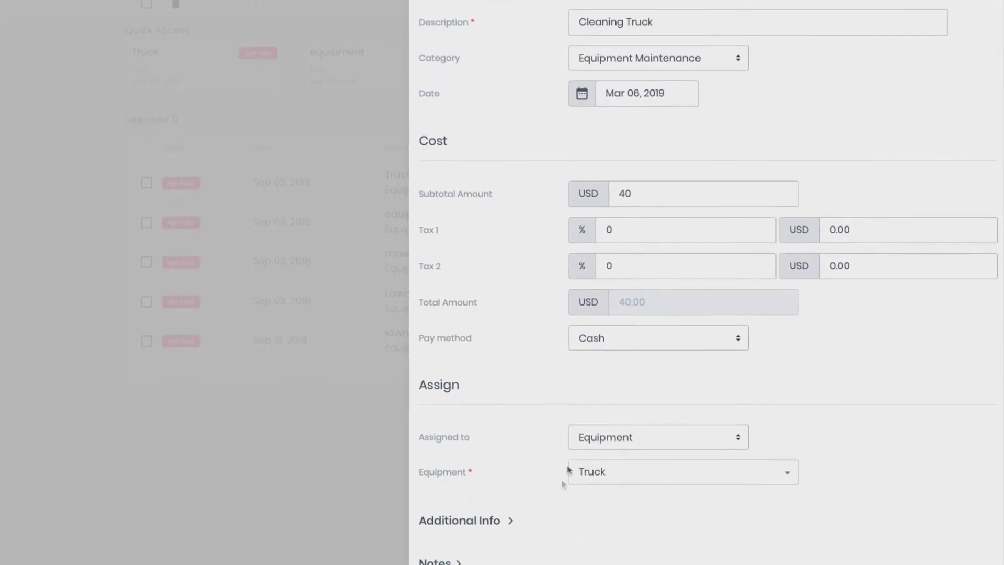
Expand and collapse the Additional Info and Notes sections, leaving the form ready to save
{"action": "scroll", "coordinate": [562, 507], "scroll_direction": "down", "scroll_amount": 1}
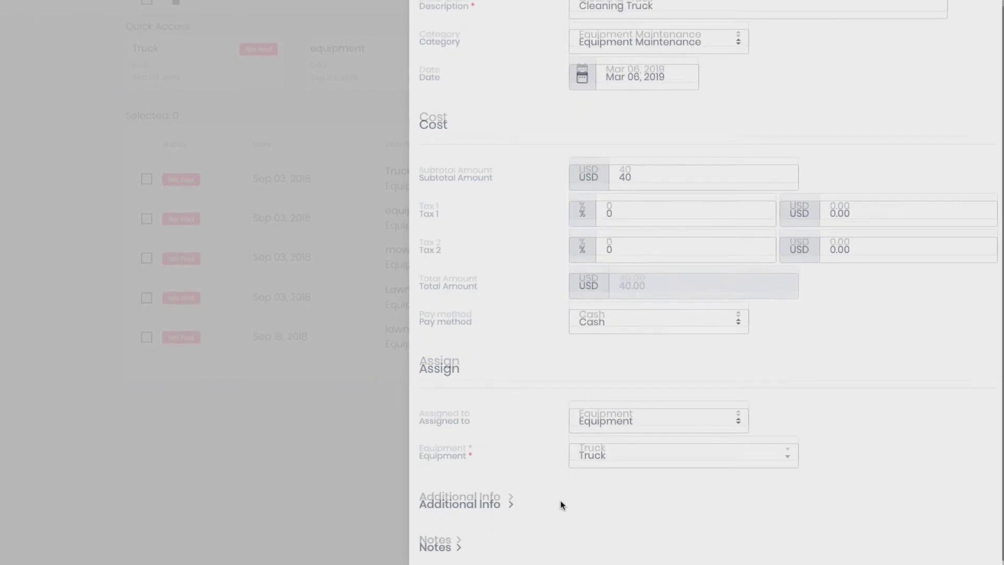
{"action": "left_click", "coordinate": [501, 498]}
{"action": "scroll", "coordinate": [530, 496], "scroll_direction": "down", "scroll_amount": 3}
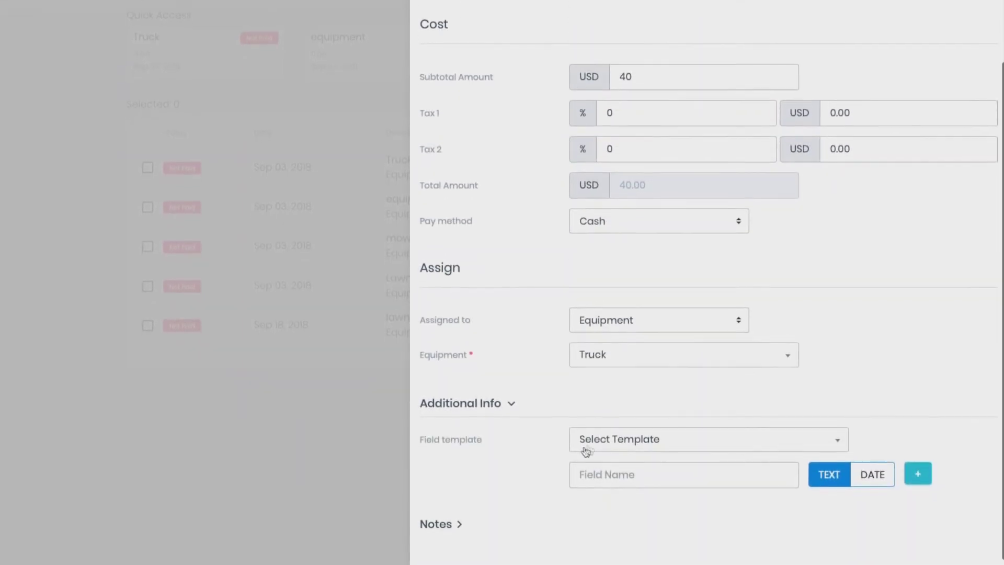
{"action": "left_click", "coordinate": [603, 444]}
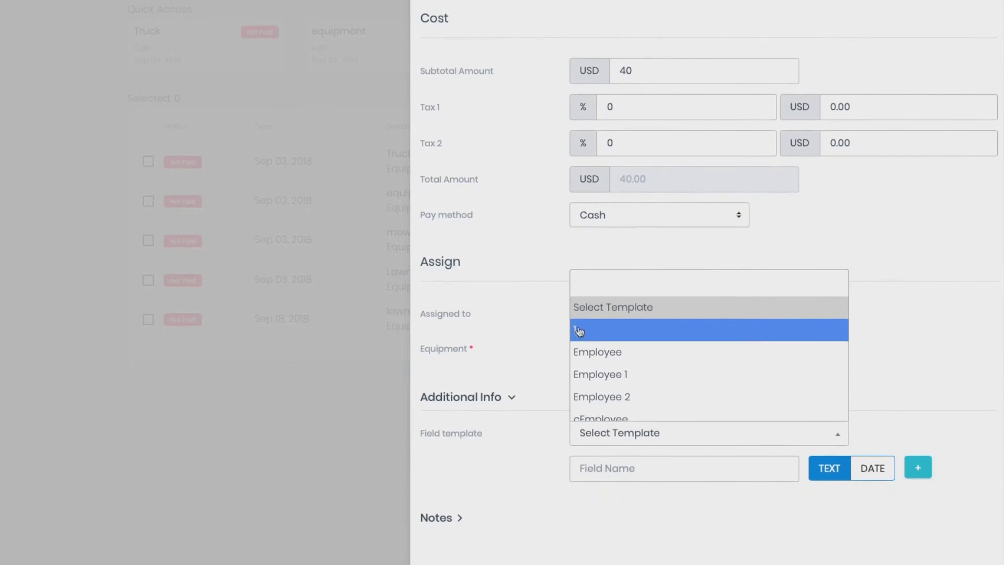
{"action": "left_click", "coordinate": [501, 403]}
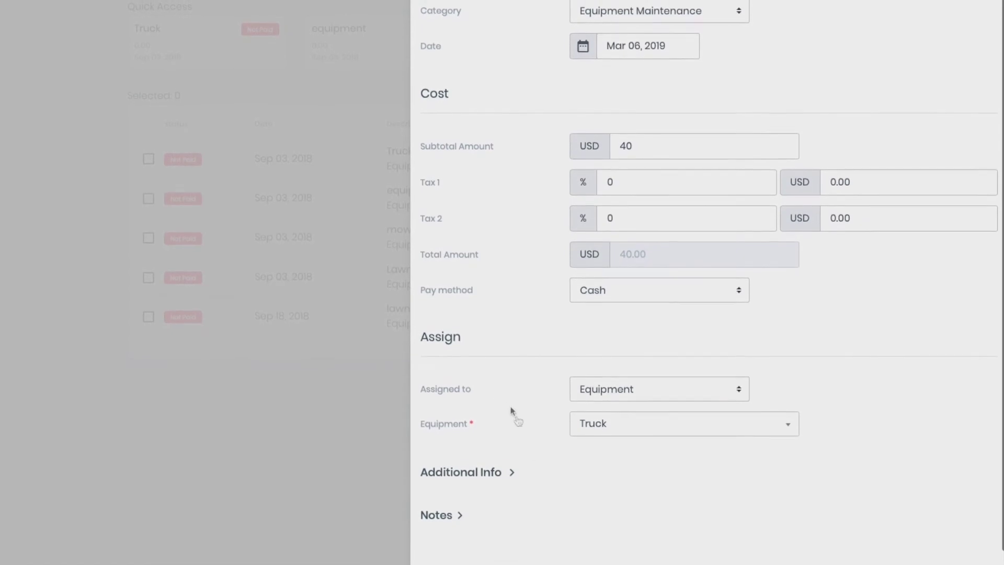
{"action": "left_click", "coordinate": [458, 514]}
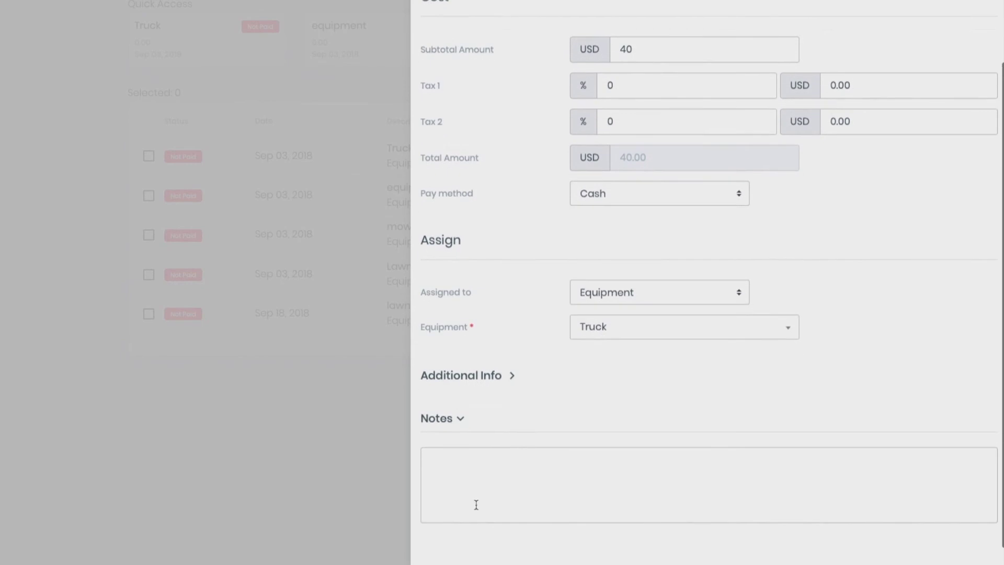
{"action": "left_click", "coordinate": [459, 423]}
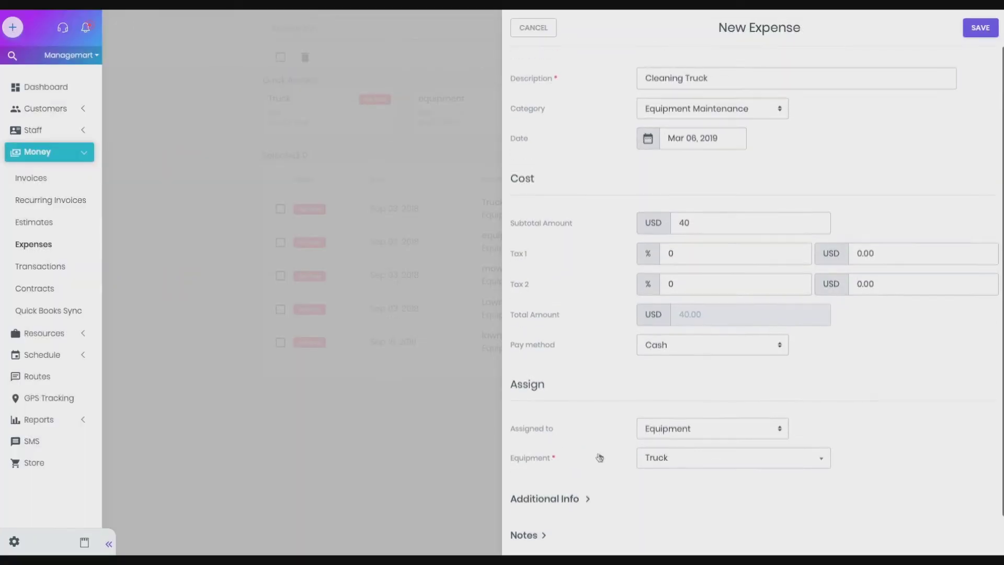
Save the Cleaning Truck expense and open its Expense Details from the list
{"action": "left_click", "coordinate": [979, 28]}
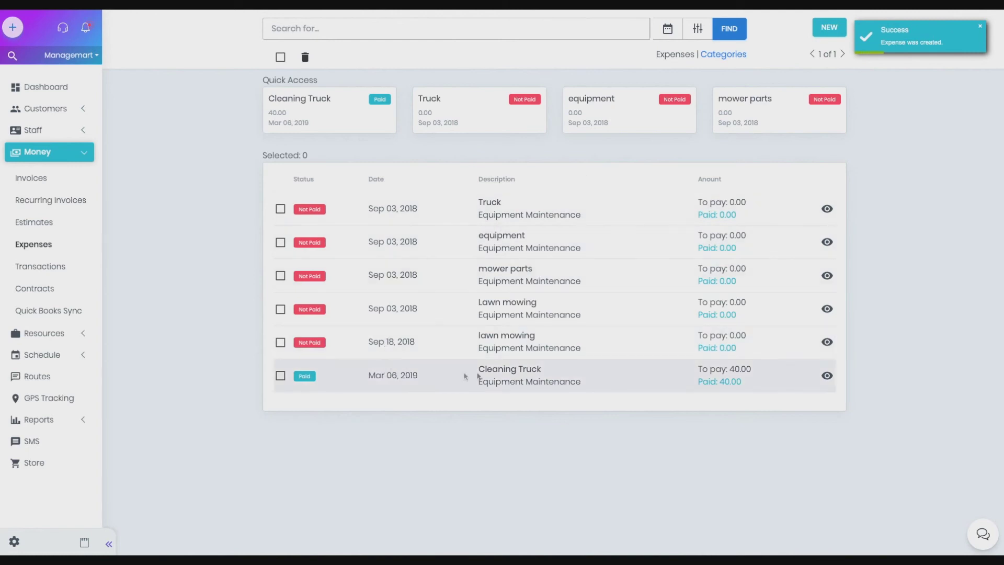
{"action": "left_click_drag", "start_coordinate": [601, 386], "coordinate": [470, 367]}
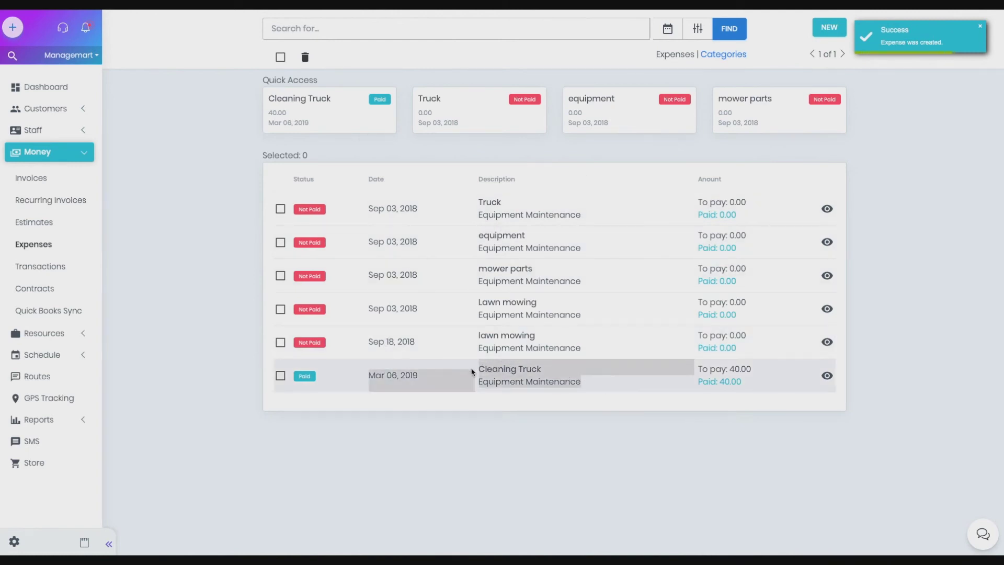
{"action": "left_click", "coordinate": [472, 371]}
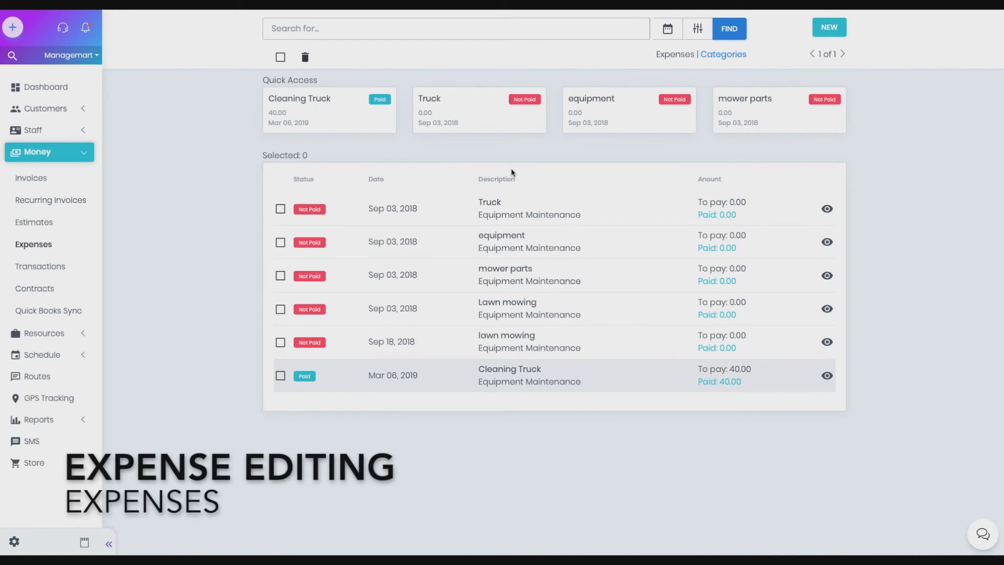
{"action": "left_click", "coordinate": [827, 376]}
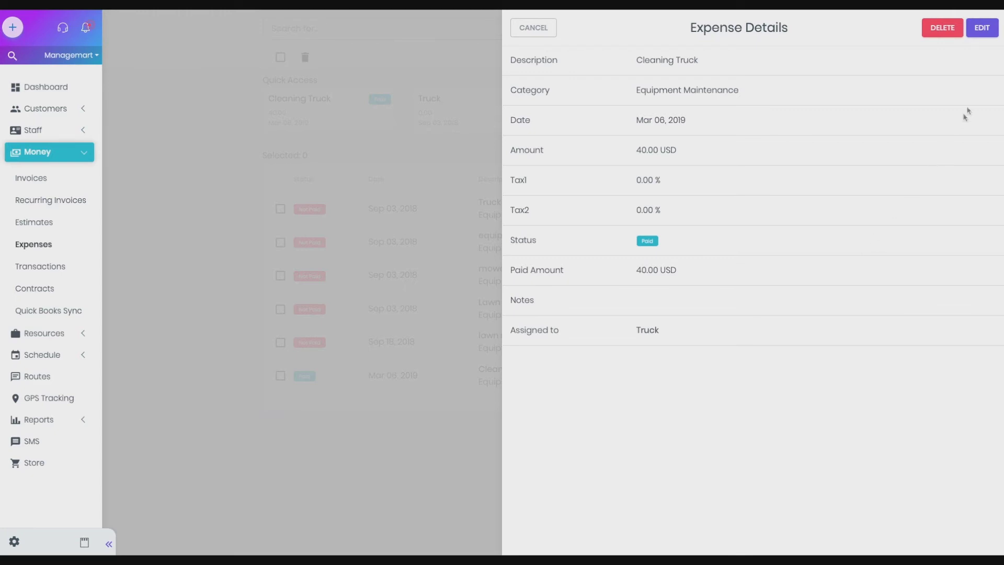
Change the Cleaning Truck subtotal from 40 to 35 USD, update, and reopen its details
{"action": "left_click", "coordinate": [981, 34]}
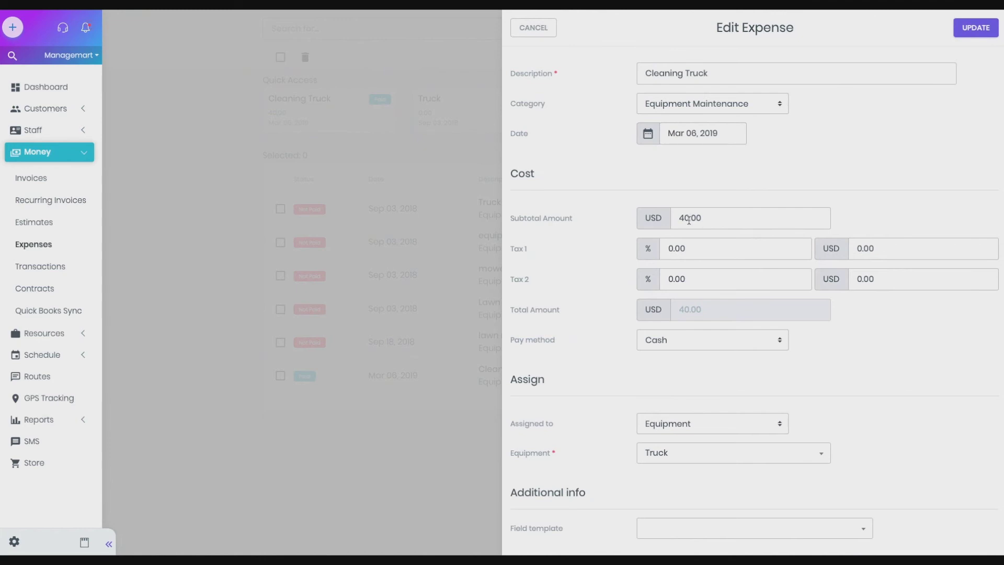
{"action": "left_click_drag", "start_coordinate": [688, 220], "coordinate": [683, 218]}
{"action": "type", "text": "35"}
{"action": "left_click", "coordinate": [975, 28]}
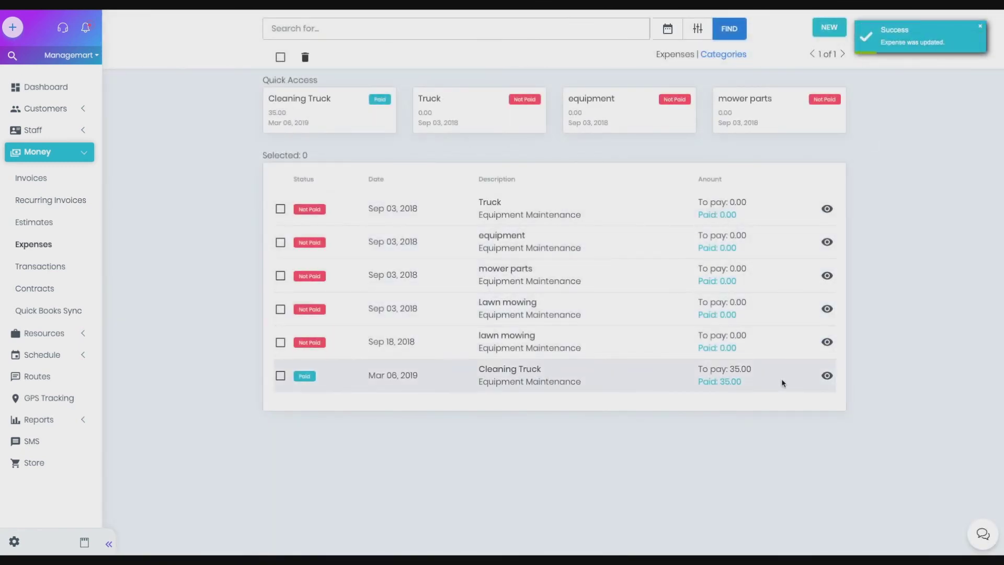
{"action": "left_click", "coordinate": [826, 375]}
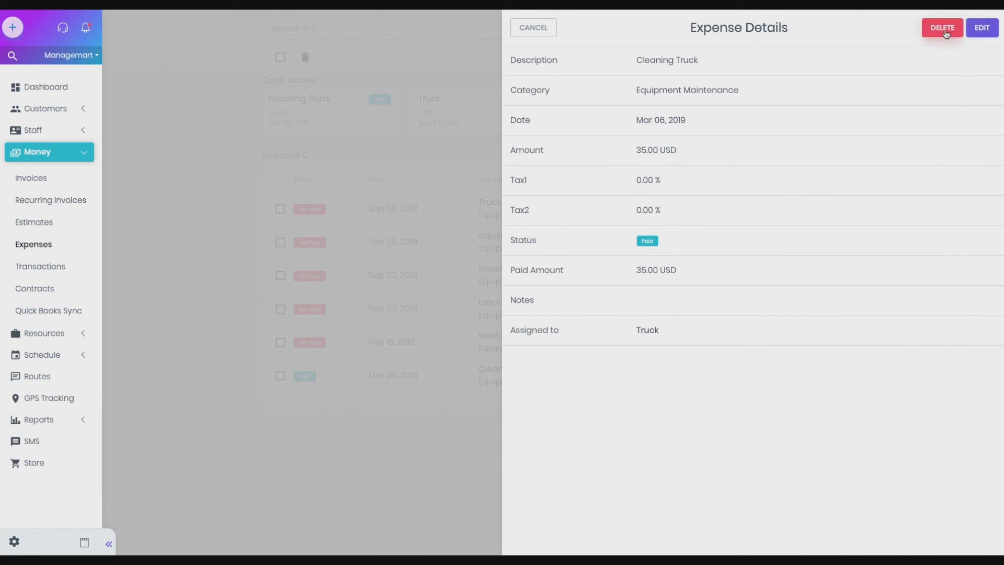
Delete the Cleaning Truck expense from its details and confirm the deletion
{"action": "left_click", "coordinate": [943, 29]}
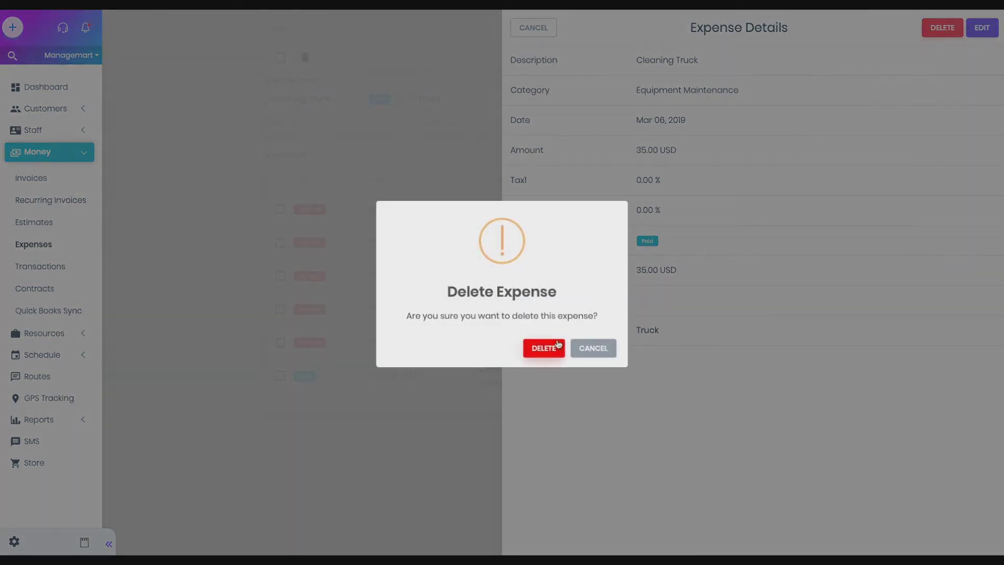
{"action": "left_click", "coordinate": [556, 346]}
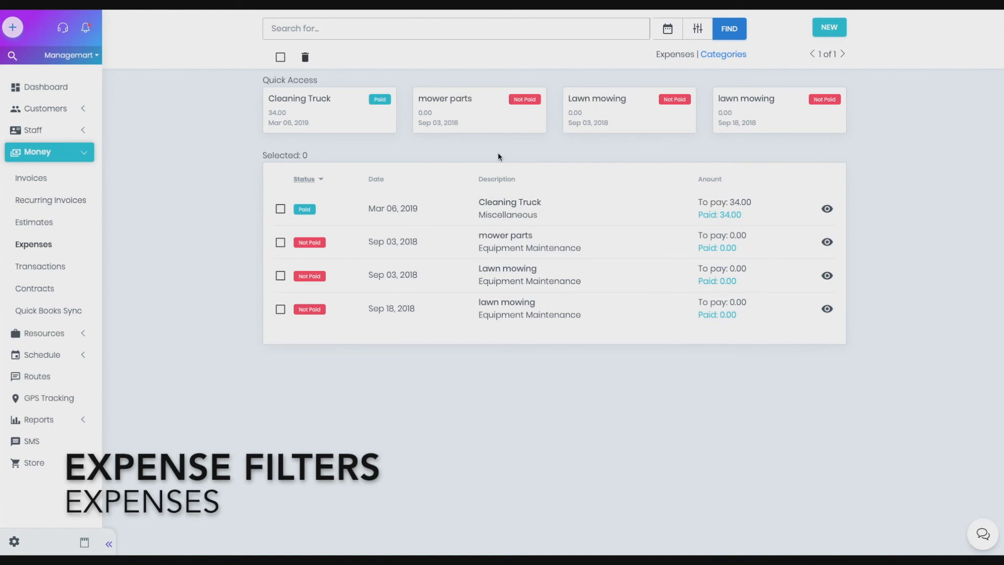
{"action": "left_click", "coordinate": [697, 32]}
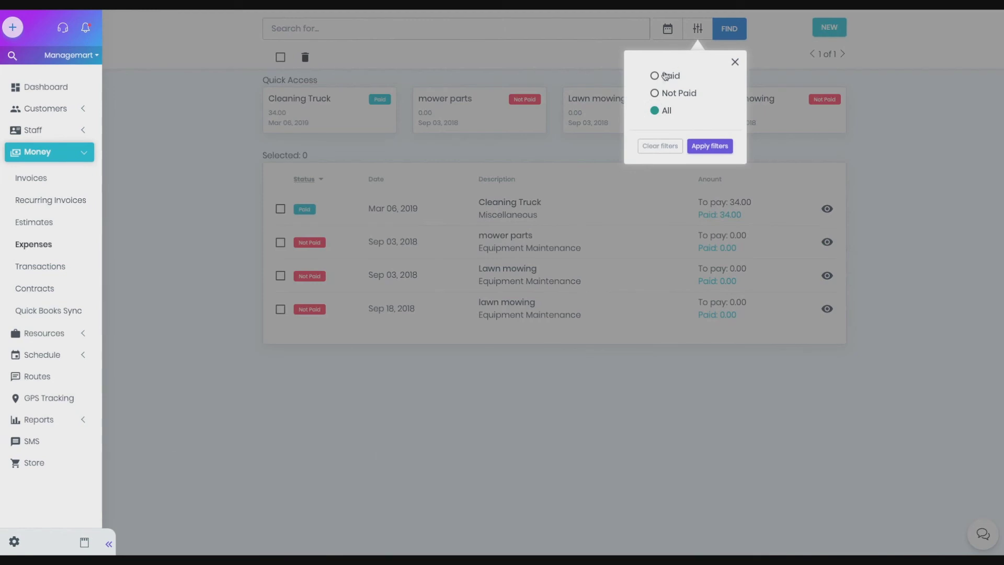
{"action": "left_click", "coordinate": [654, 76]}
{"action": "left_click", "coordinate": [709, 145]}
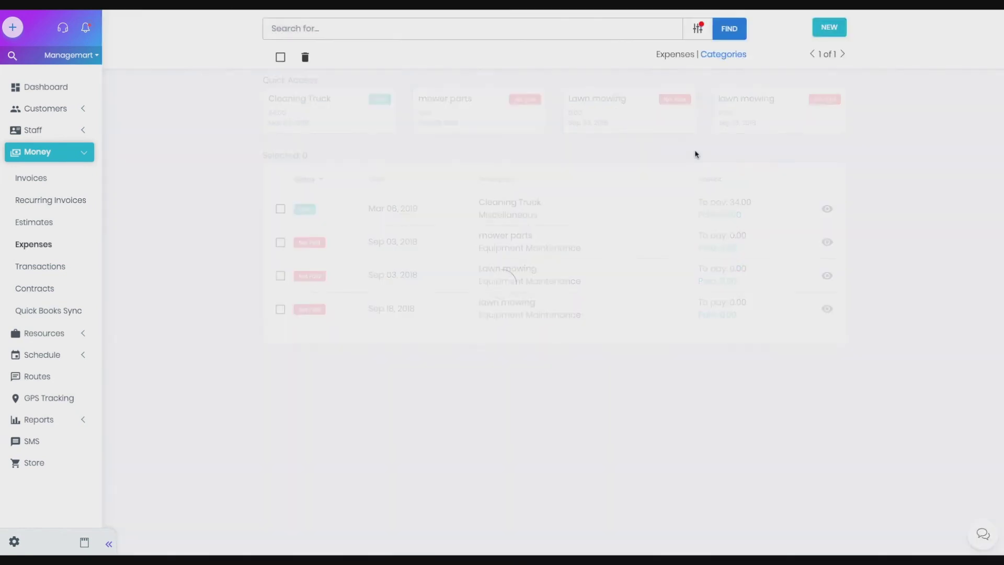
{"action": "left_click", "coordinate": [699, 30]}
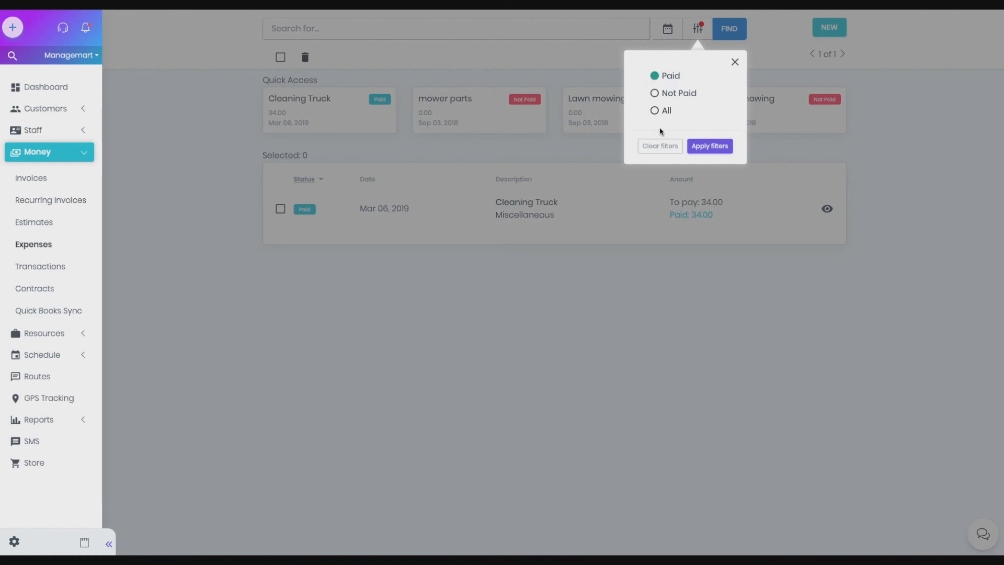
{"action": "left_click", "coordinate": [658, 146]}
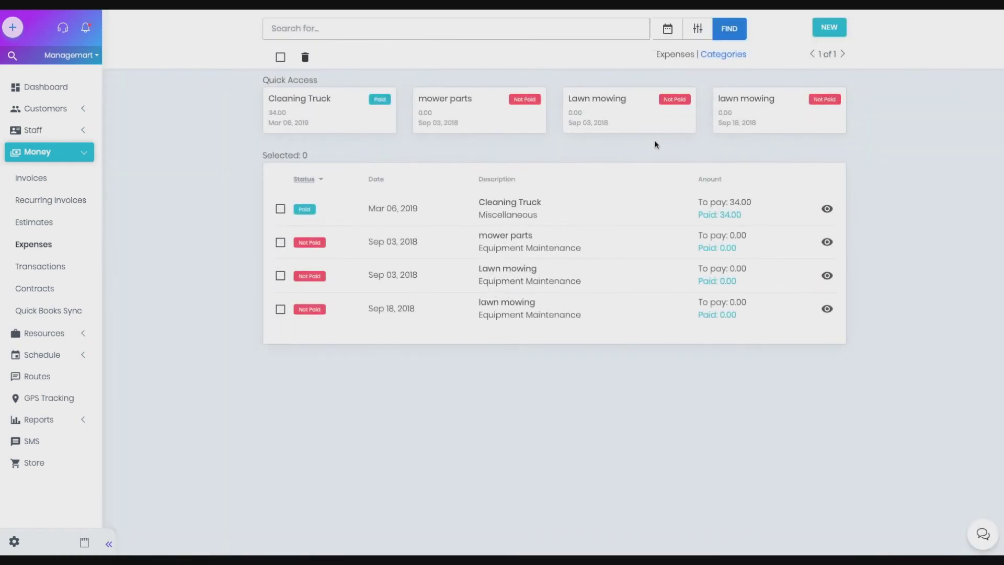
{"action": "left_click", "coordinate": [667, 29]}
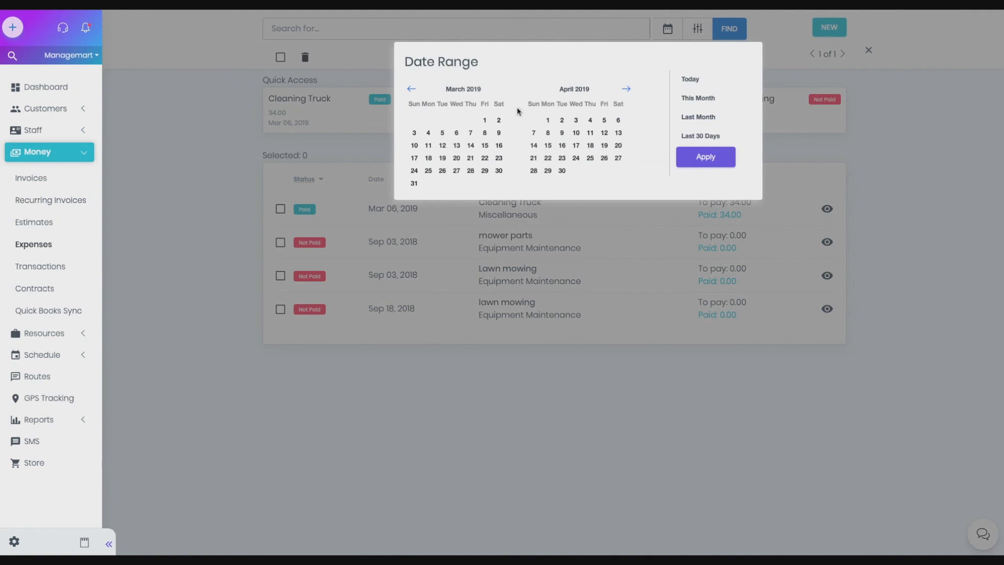
{"action": "left_click", "coordinate": [484, 120]}
{"action": "left_click", "coordinate": [456, 132]}
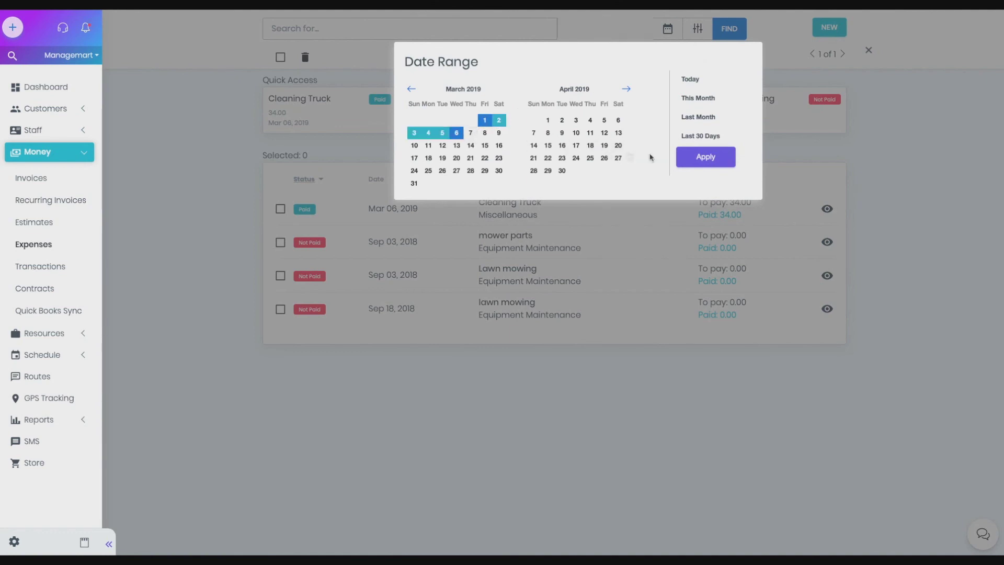
{"action": "left_click", "coordinate": [691, 157]}
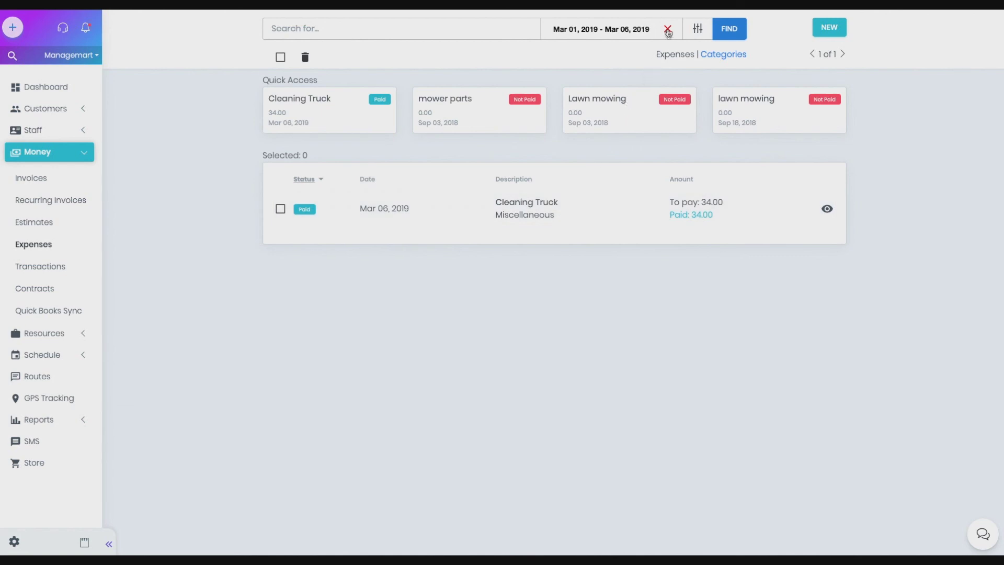
{"action": "left_click", "coordinate": [668, 30]}
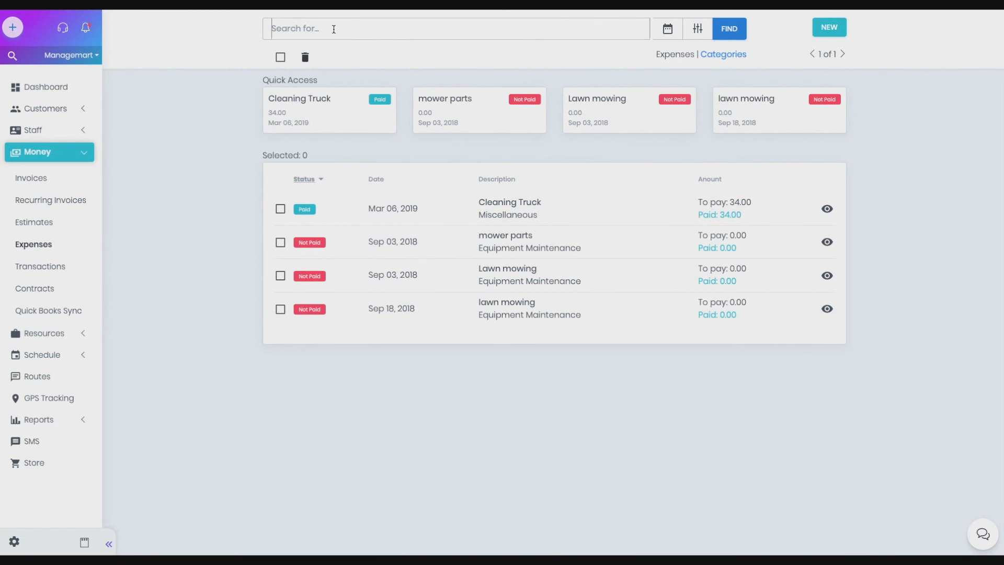
{"action": "type", "text": "Cleaning Truck"}
{"action": "key", "text": "Return"}
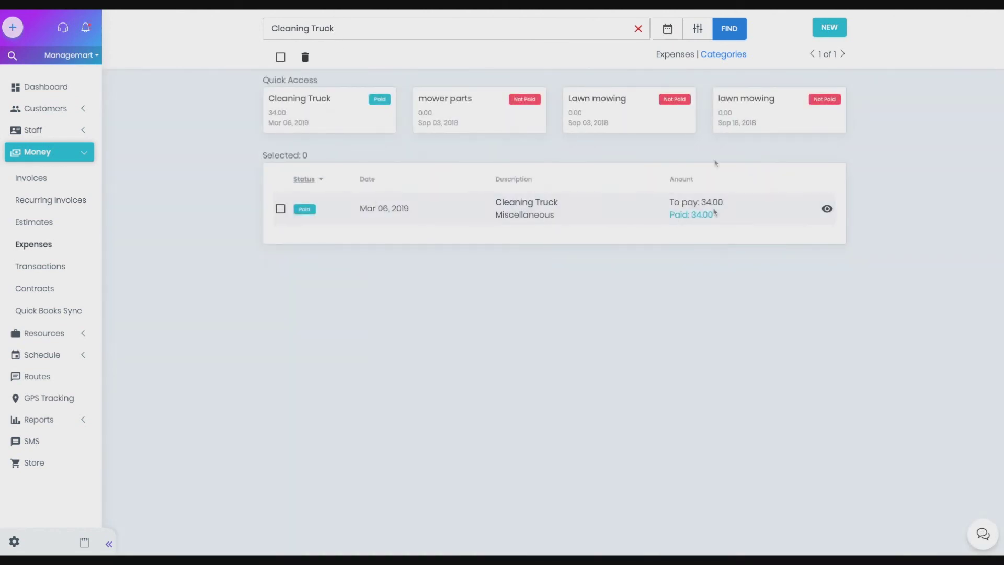
{"action": "left_click", "coordinate": [638, 29]}
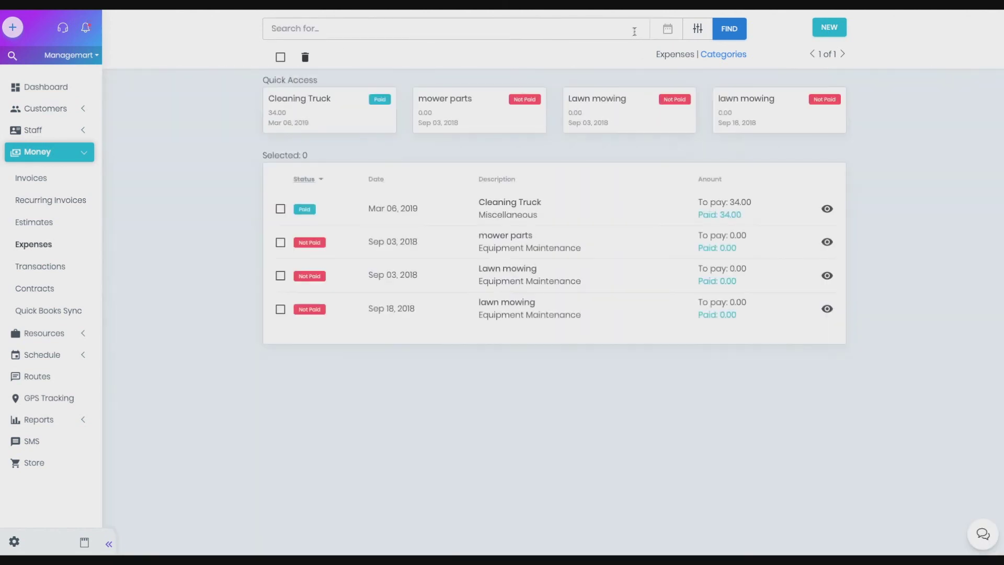
Select the mower parts and Sep 03 Lawn mowing expenses and request their bulk deletion
{"action": "left_click", "coordinate": [280, 243]}
{"action": "left_click", "coordinate": [280, 275]}
{"action": "left_click", "coordinate": [304, 56]}
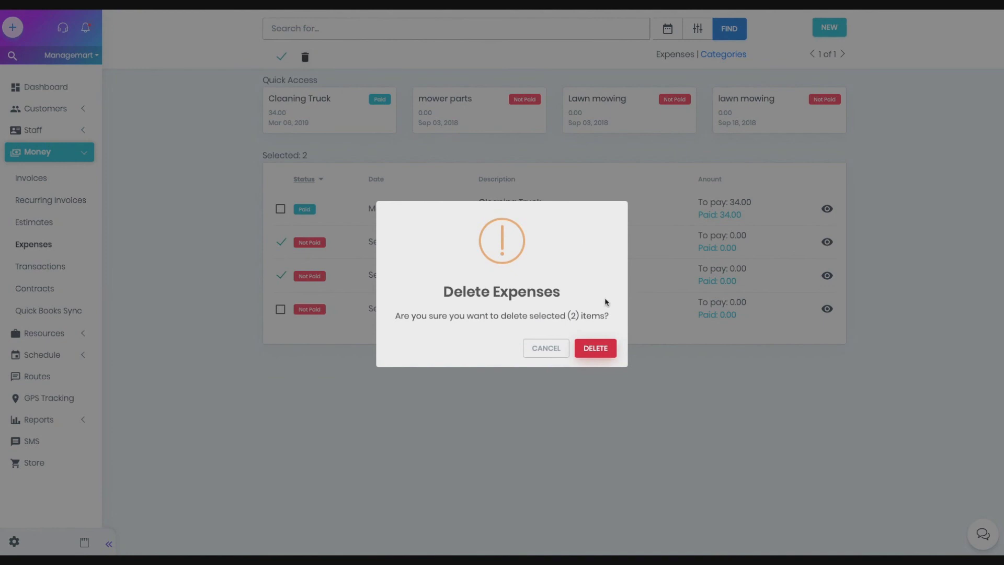